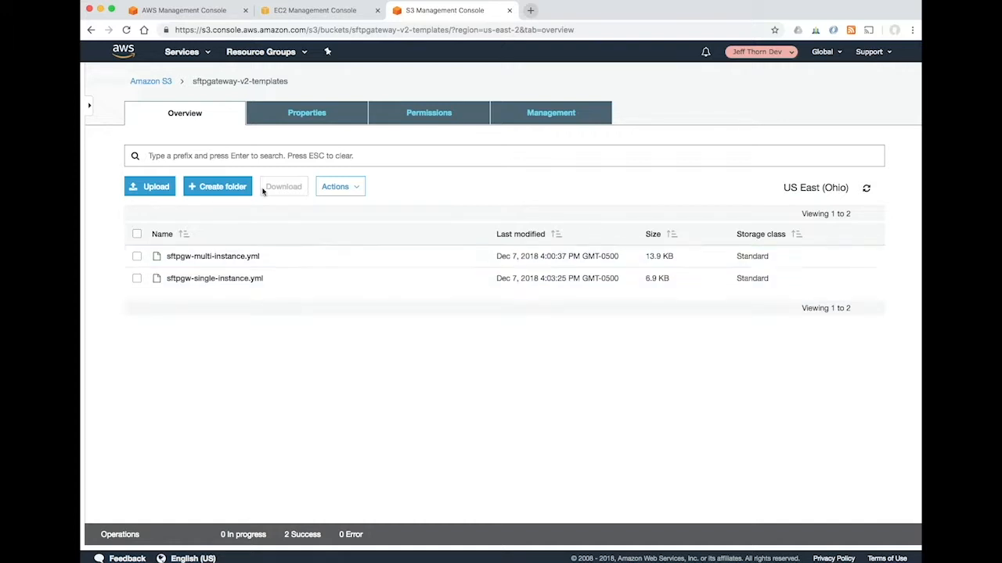
Return to the AWS Management Console home and open the CloudFormation service by searching for it.
{"action": "left_click", "coordinate": [157, 11]}
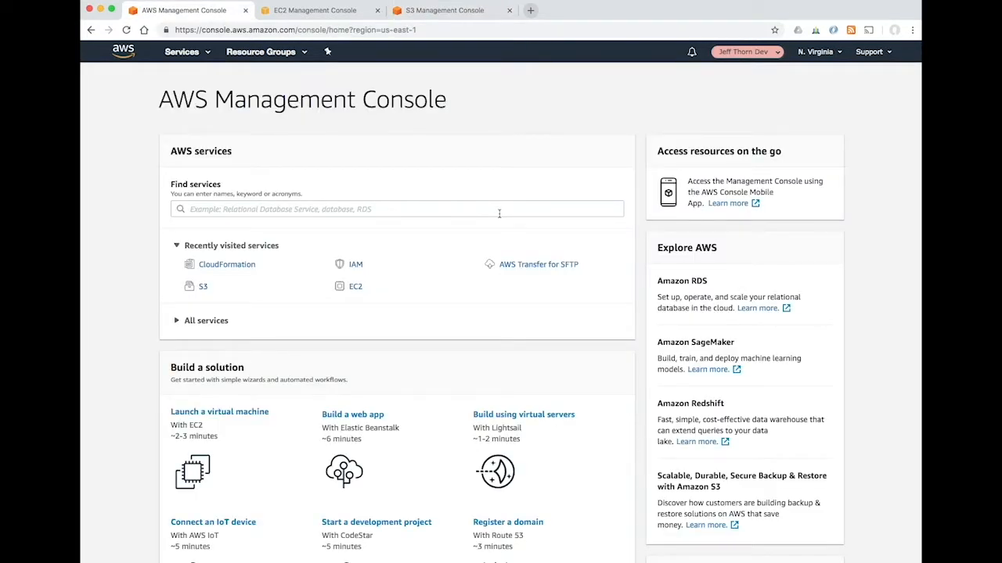
{"action": "left_click", "coordinate": [480, 214]}
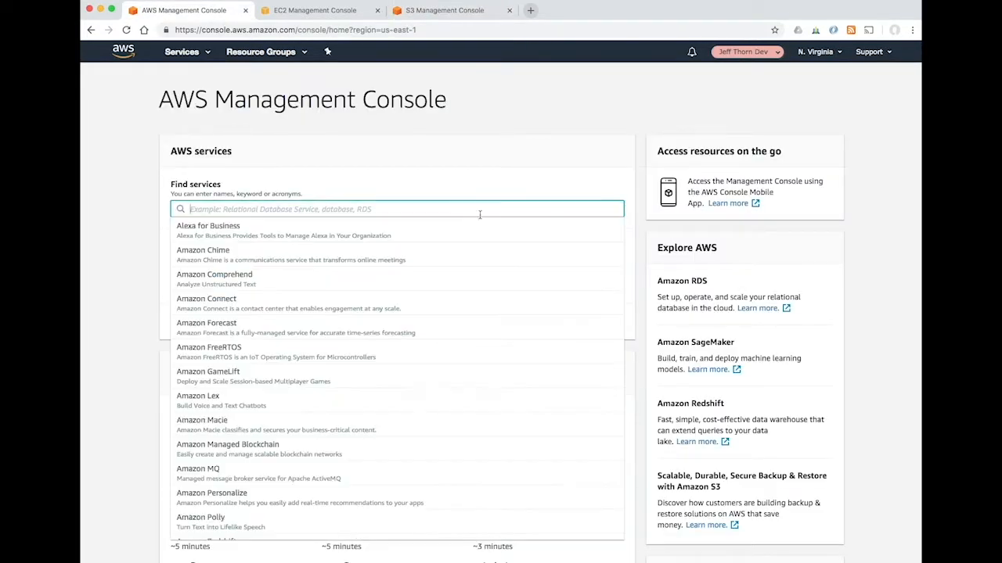
{"action": "type", "text": "Cloudw"}
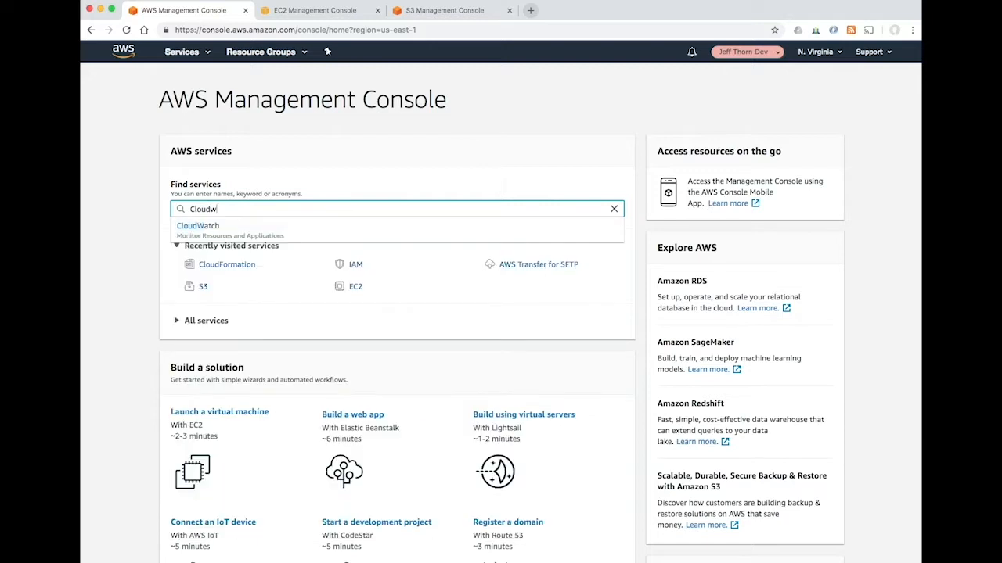
{"action": "key", "text": "BackSpace"}
{"action": "type", "text": "for"}
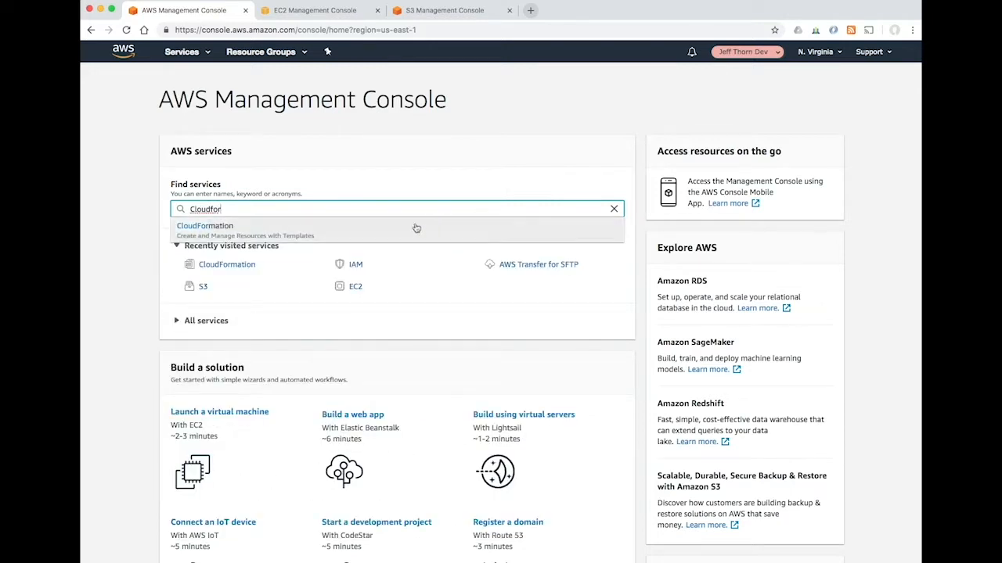
{"action": "left_click", "coordinate": [295, 237]}
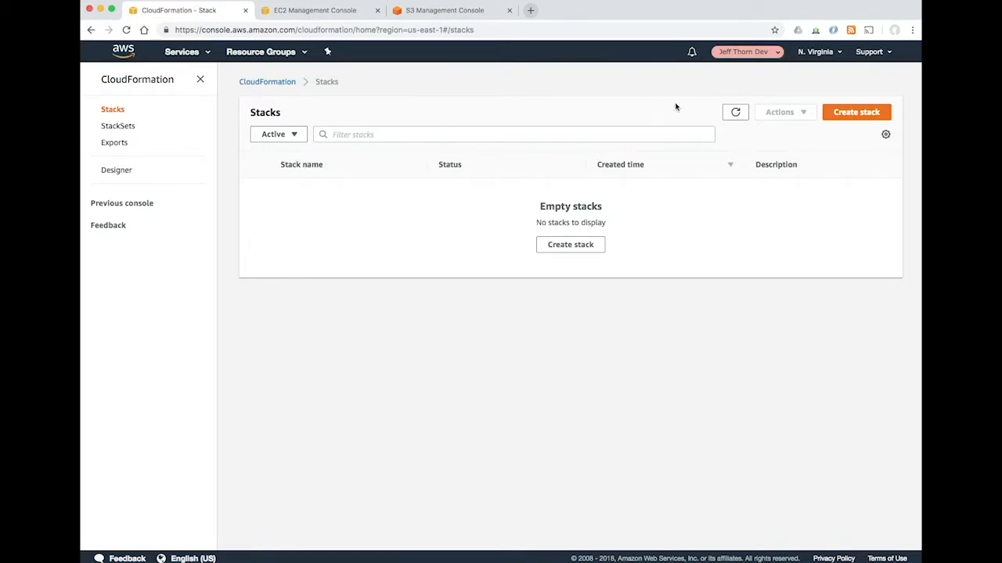
{"action": "left_click", "coordinate": [859, 115]}
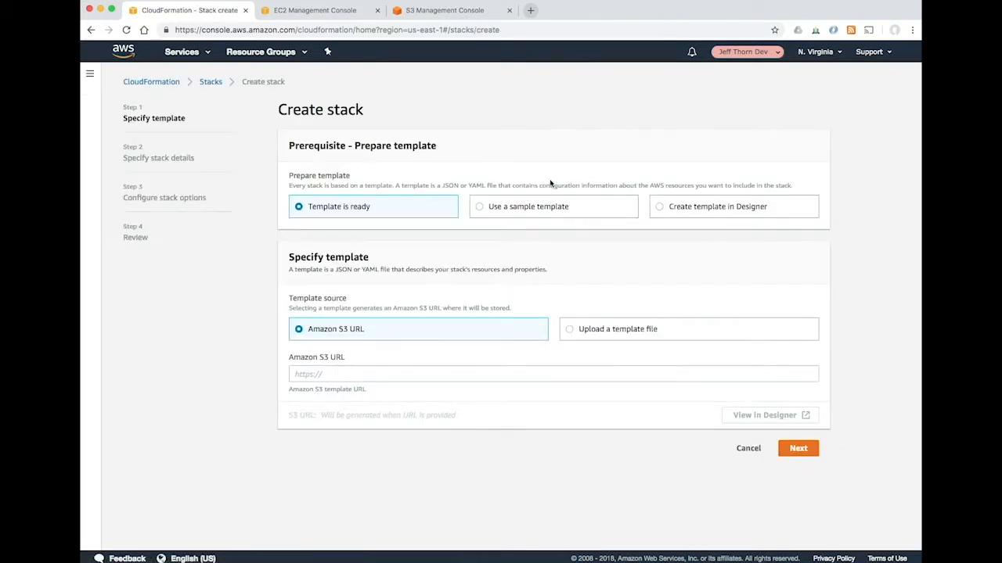
{"action": "left_click", "coordinate": [365, 374]}
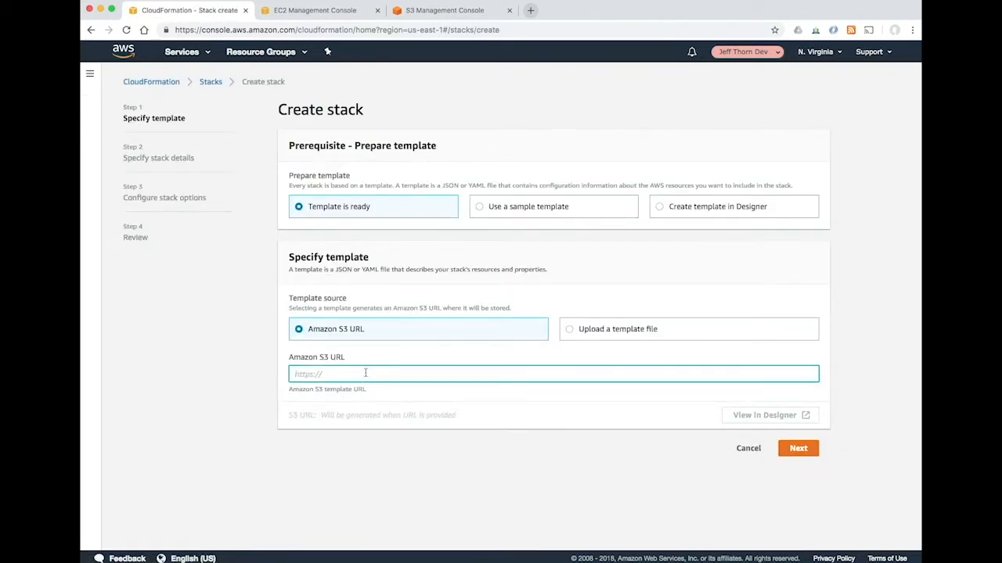
{"action": "type", "text": "https://s3.us-east-2.amazonaws.com/sftpgateway-v2-templates/sftpgw-multi-instance.yml"}
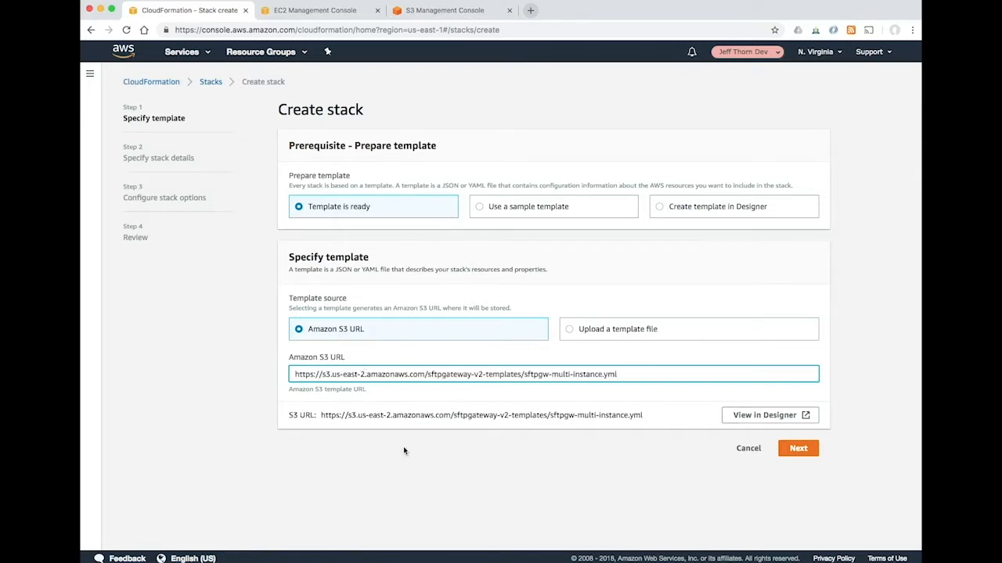
{"action": "left_click", "coordinate": [798, 449]}
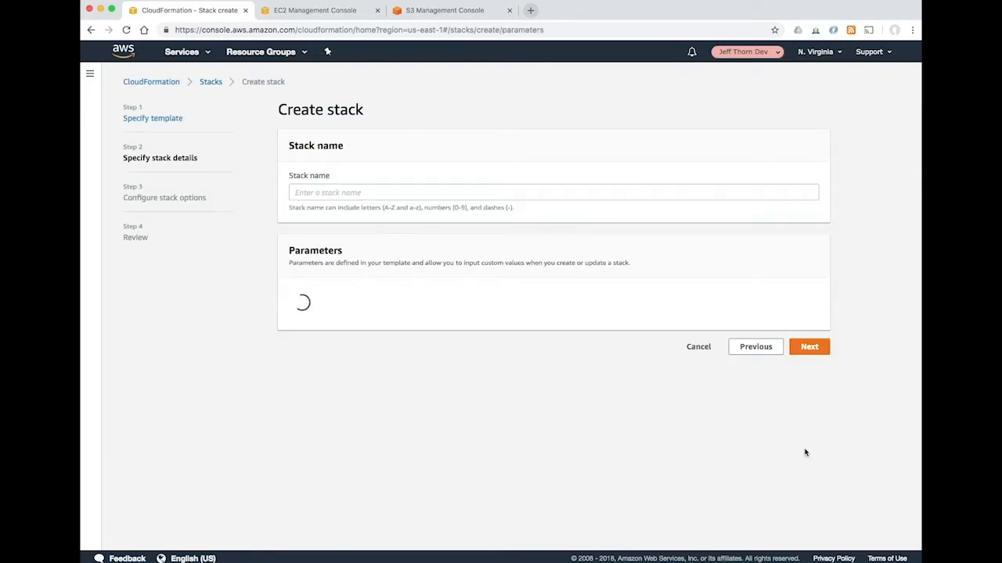
Name the stack SFTPGateway-v2-Demo and set its BucketAccess parameter to restricted.
{"action": "left_click", "coordinate": [309, 193]}
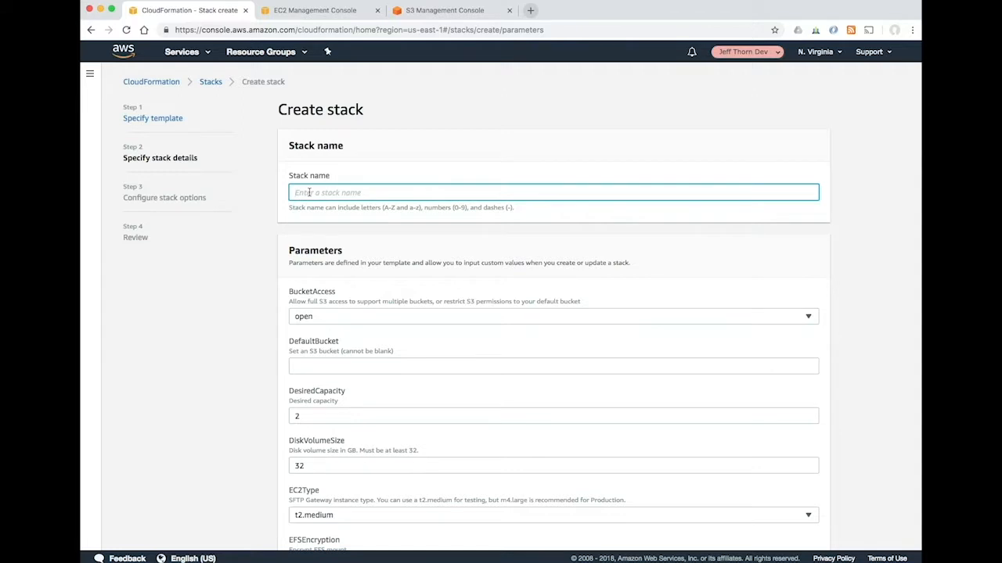
{"action": "type", "text": "SFTPGateway-v2-Demo"}
{"action": "scroll", "coordinate": [364, 245], "scroll_direction": "down", "scroll_amount": 2}
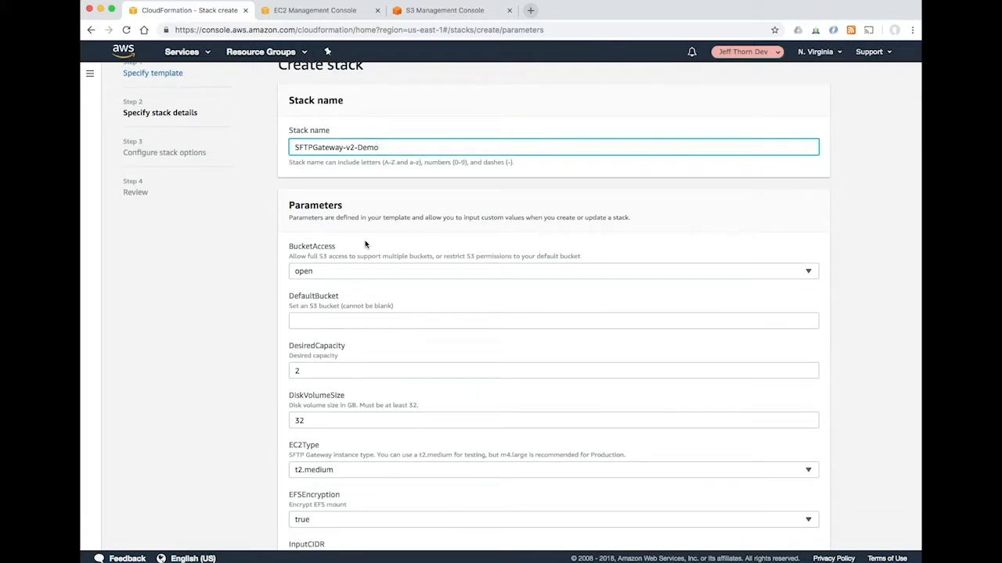
{"action": "scroll", "coordinate": [365, 245], "scroll_direction": "down", "scroll_amount": 1}
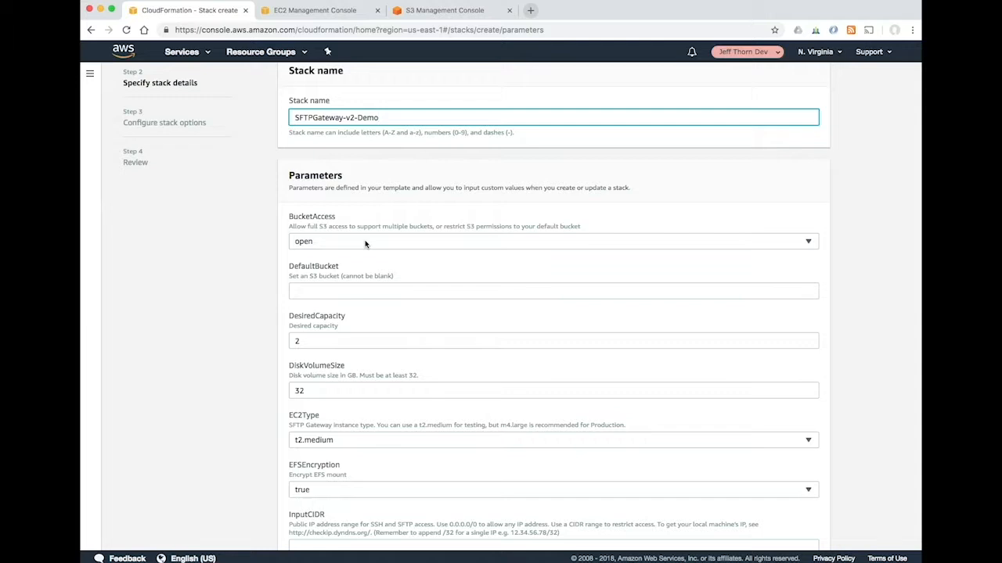
{"action": "left_click", "coordinate": [364, 243]}
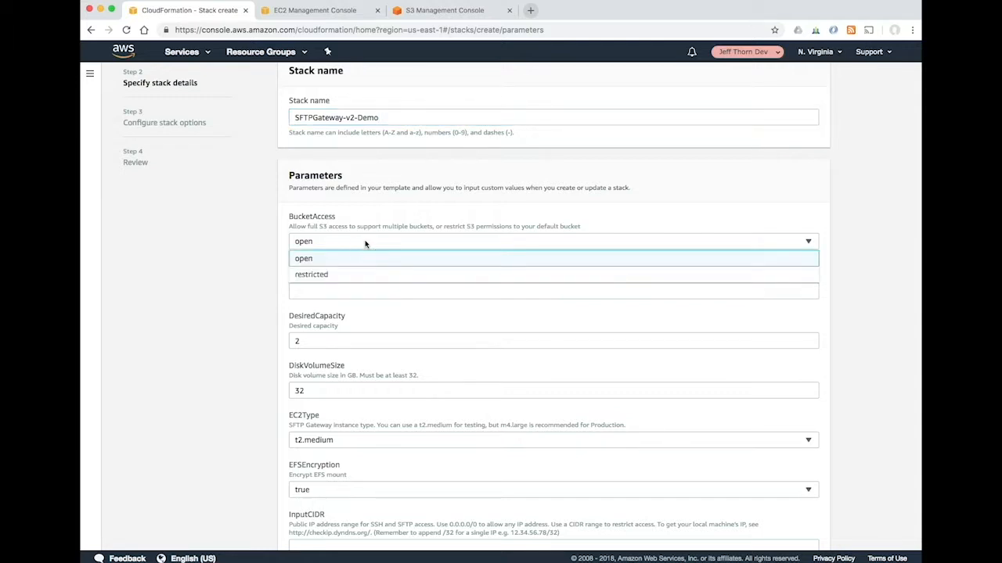
{"action": "left_click", "coordinate": [329, 274]}
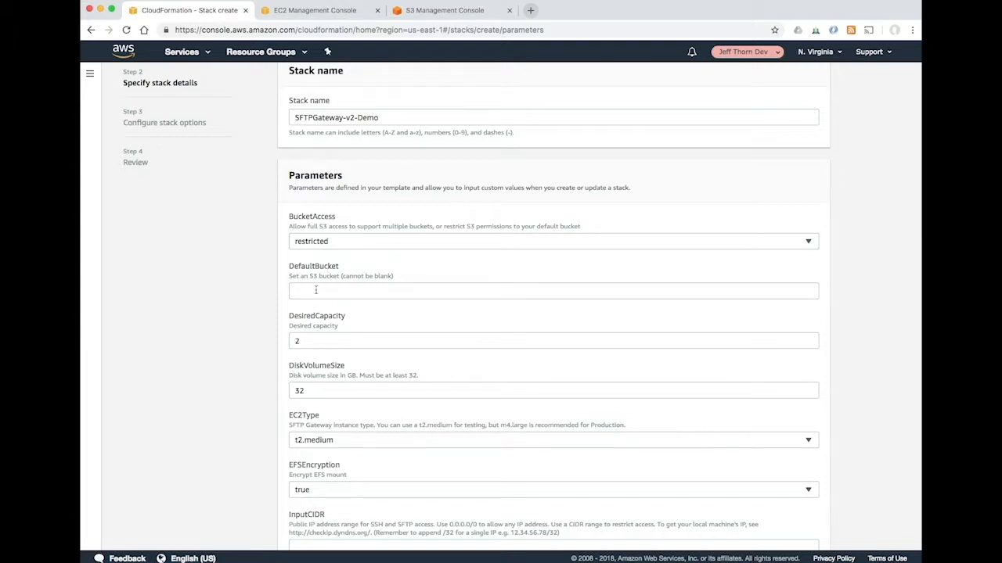
Set the DefaultBucket parameter to sftpgateway-v2-demo.
{"action": "left_click", "coordinate": [317, 291]}
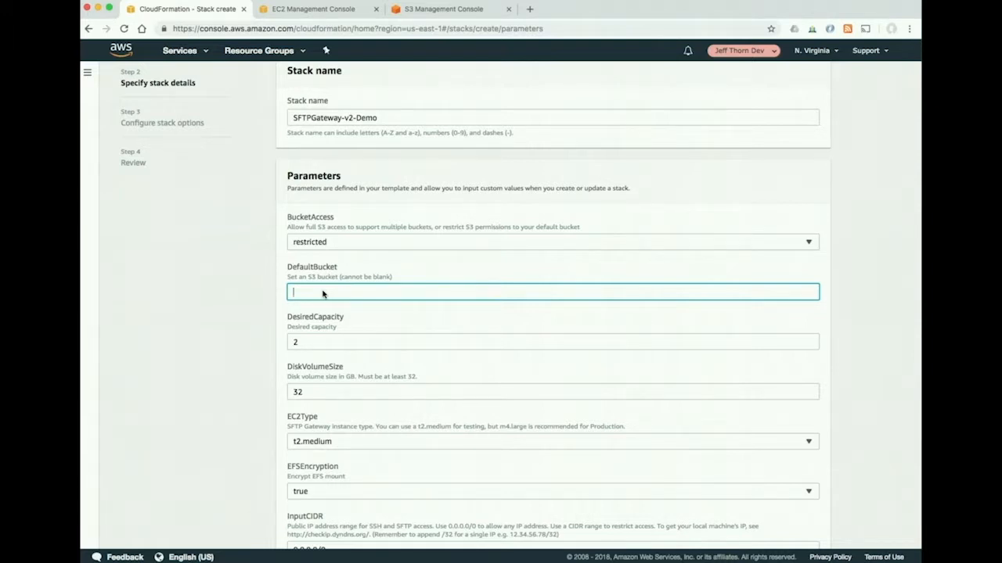
{"action": "type", "text": "sftpgateway-v2-demo"}
{"action": "left_click", "coordinate": [358, 323]}
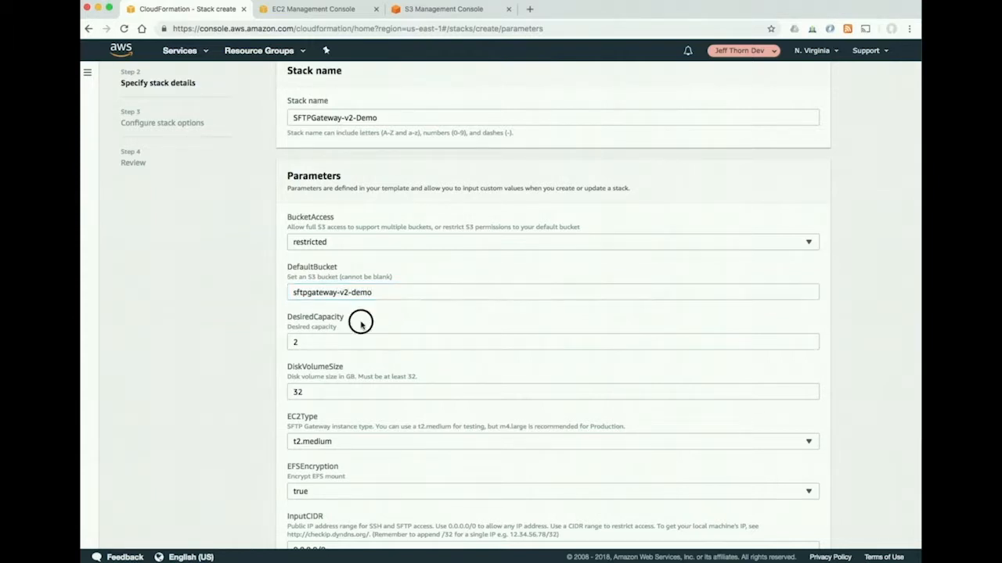
Review the DesiredCapacity, DiskVolumeSize, EC2Type, EFSEncryption and InputCIDR parameters, including the available instance types.
{"action": "left_click", "coordinate": [338, 338]}
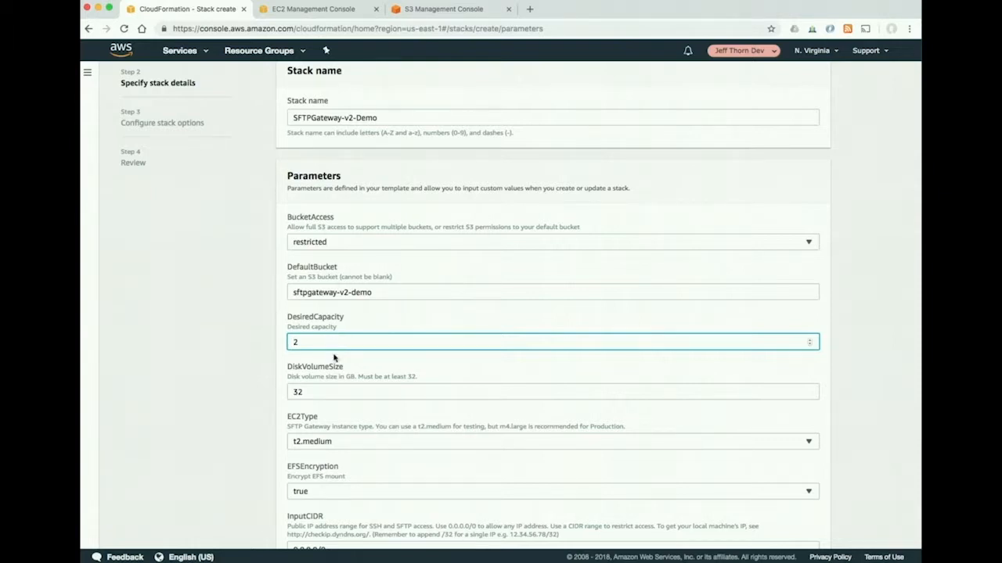
{"action": "left_click", "coordinate": [334, 387]}
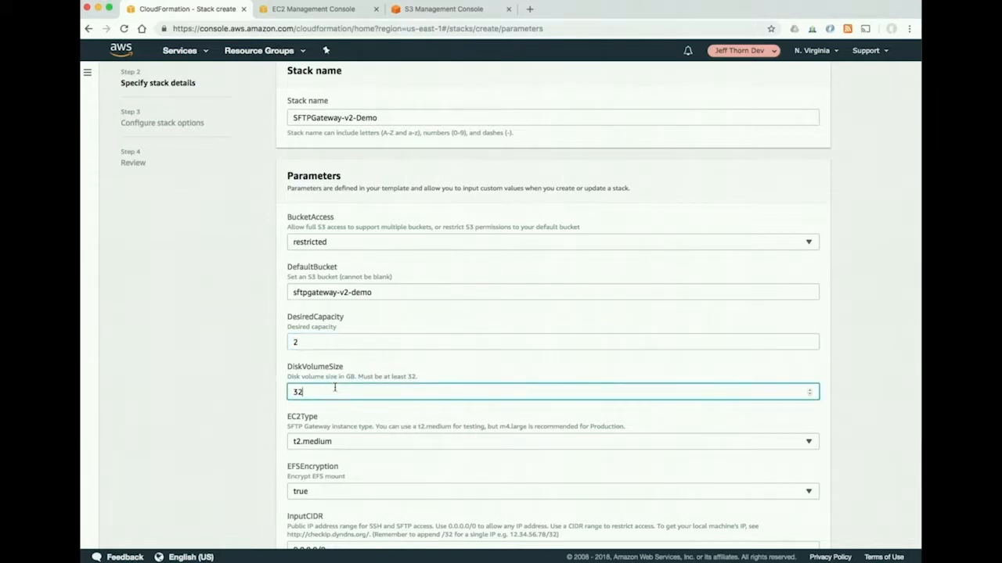
{"action": "scroll", "coordinate": [334, 387], "scroll_direction": "down", "scroll_amount": 3}
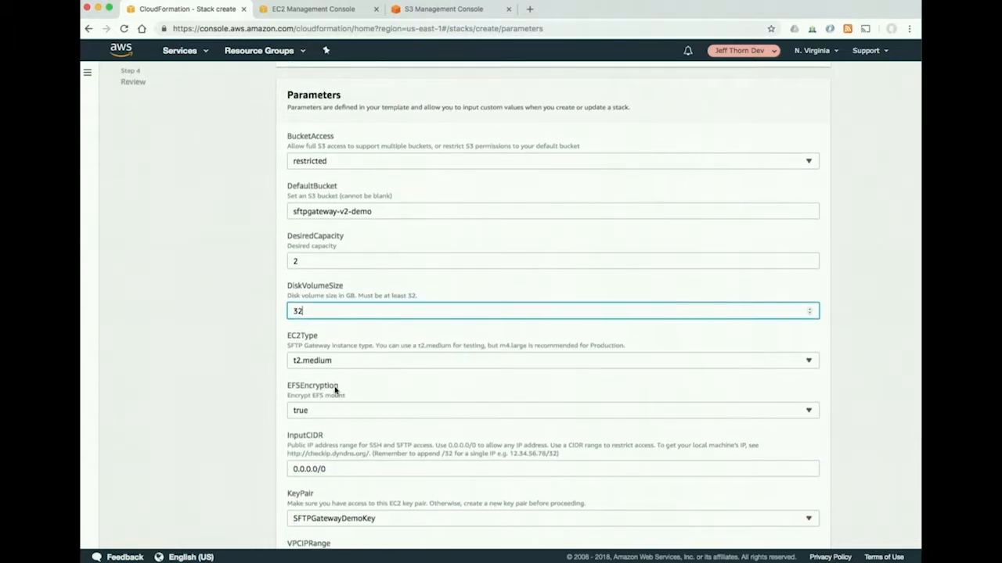
{"action": "scroll", "coordinate": [335, 388], "scroll_direction": "down", "scroll_amount": 2}
{"action": "scroll", "coordinate": [334, 387], "scroll_direction": "down", "scroll_amount": 2}
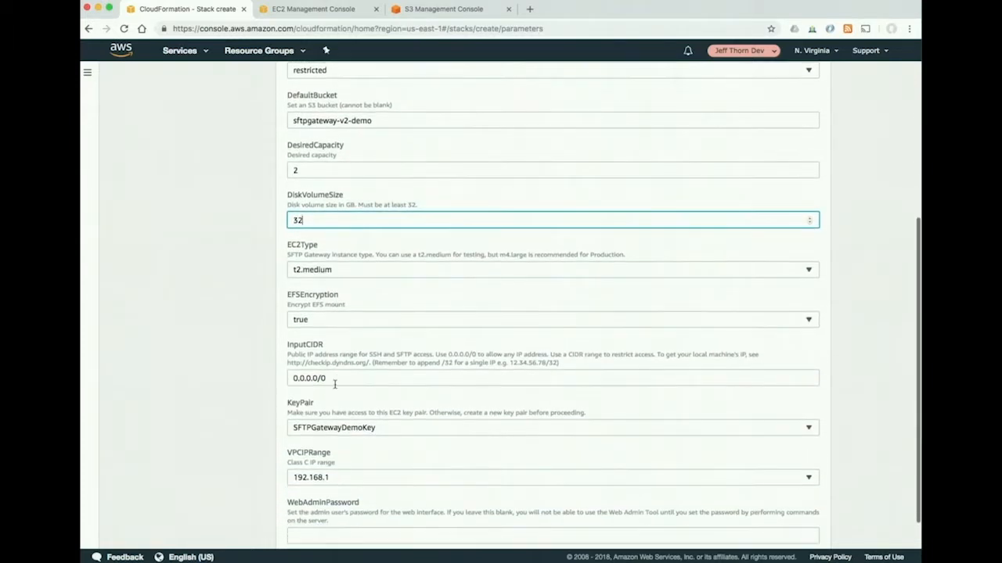
{"action": "left_click", "coordinate": [359, 272]}
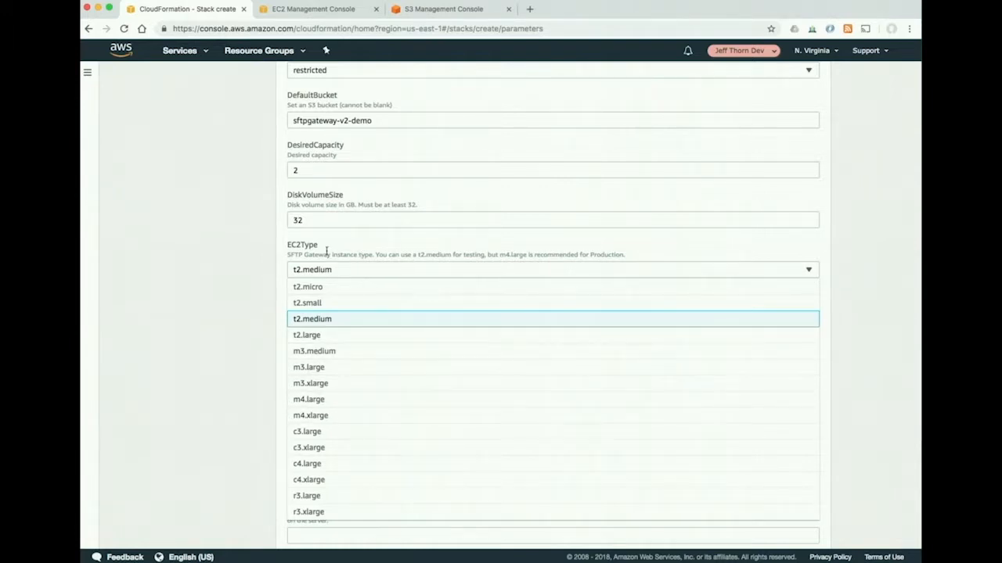
{"action": "left_click", "coordinate": [326, 250]}
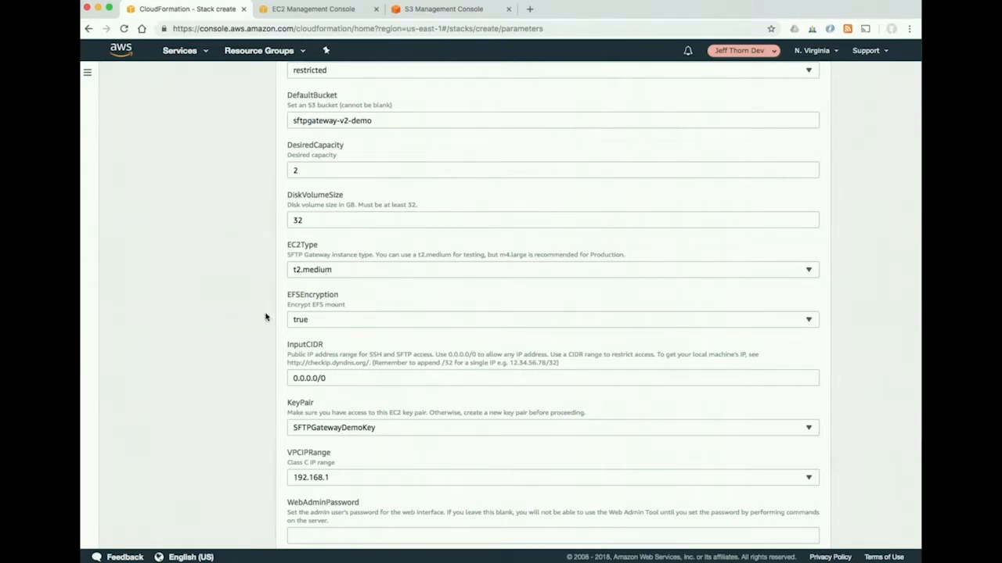
{"action": "scroll", "coordinate": [266, 317], "scroll_direction": "down", "scroll_amount": 1}
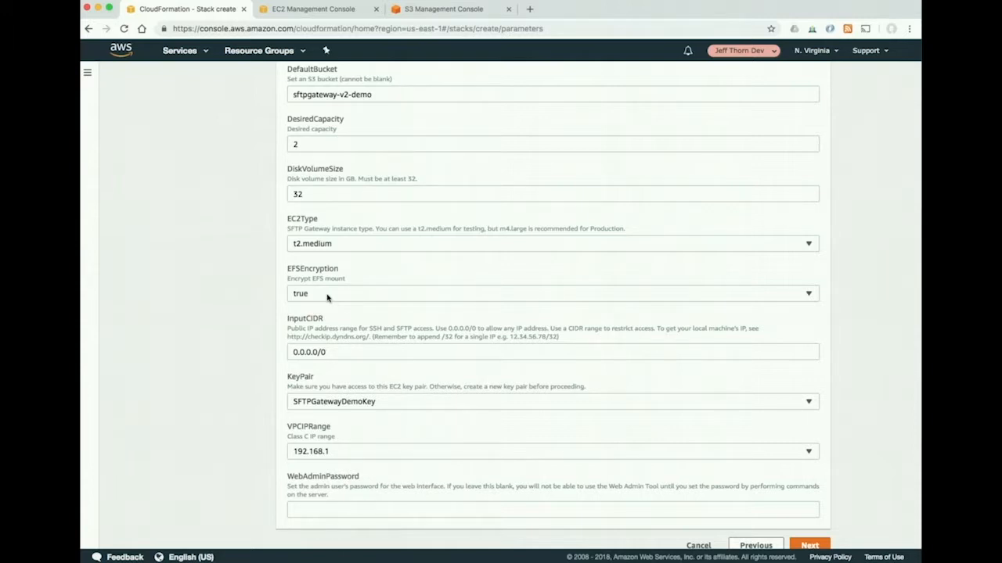
{"action": "scroll", "coordinate": [327, 298], "scroll_direction": "down", "scroll_amount": 1}
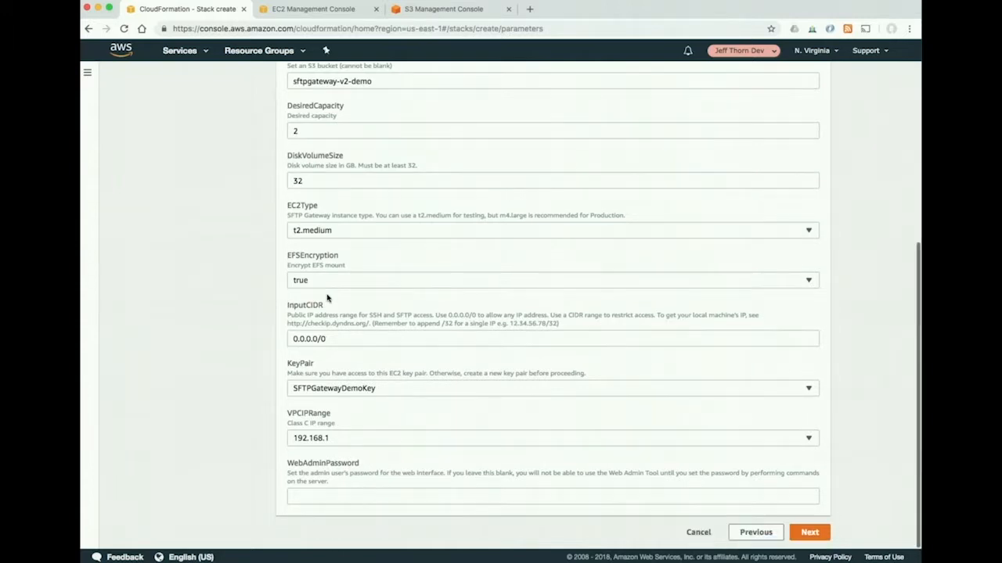
{"action": "left_click", "coordinate": [371, 339]}
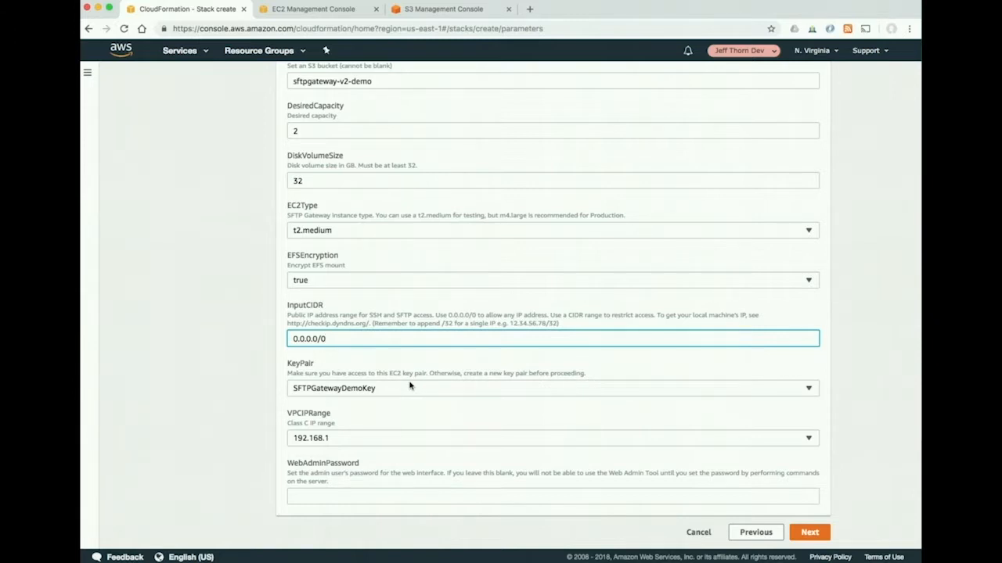
Set VPCIPRange to 192.168.5, enter the WebAdminPassword, and continue to the stack options.
{"action": "left_click", "coordinate": [372, 444]}
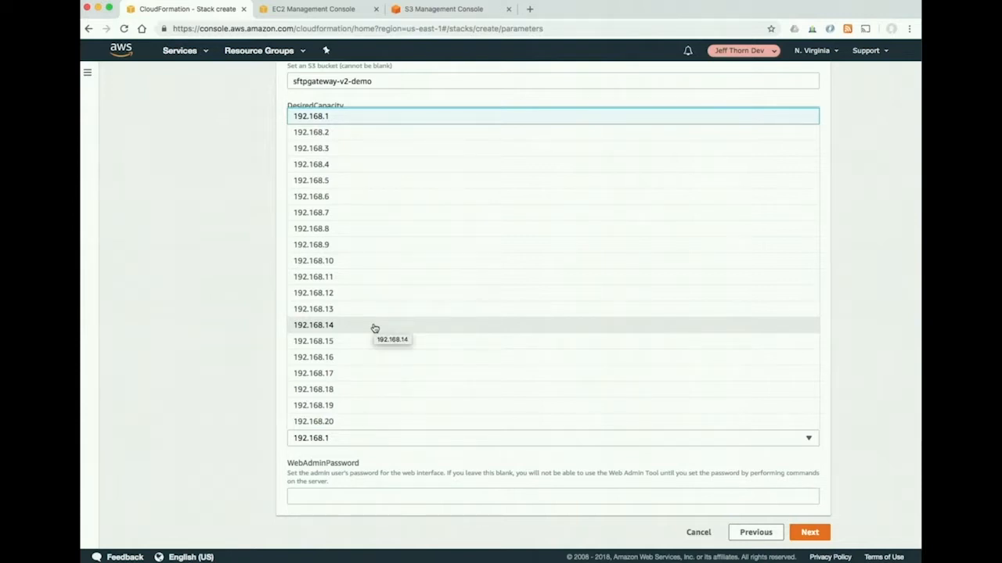
{"action": "left_click", "coordinate": [353, 179]}
{"action": "left_click", "coordinate": [338, 497]}
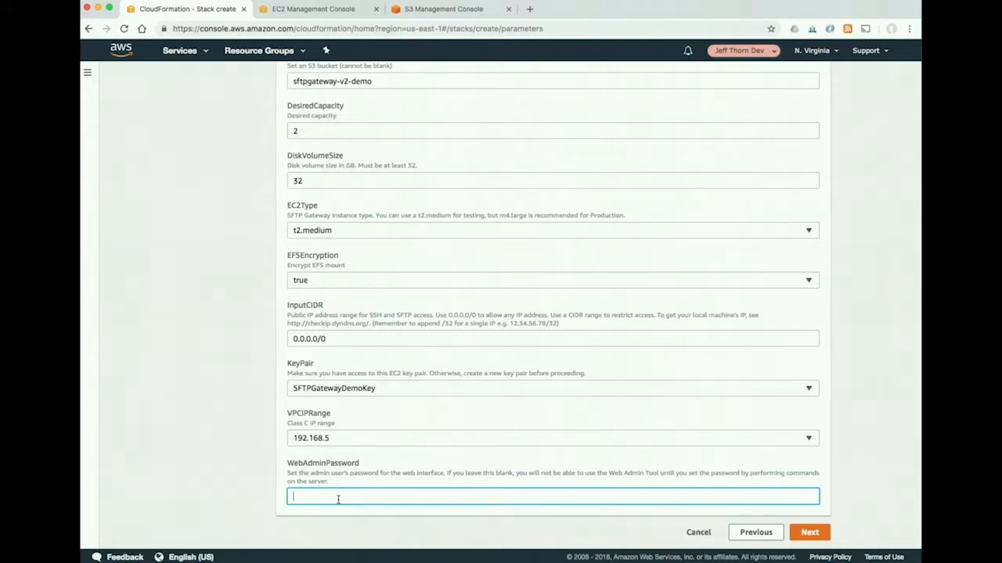
{"action": "type", "text": "••••••••"}
{"action": "left_click", "coordinate": [830, 534]}
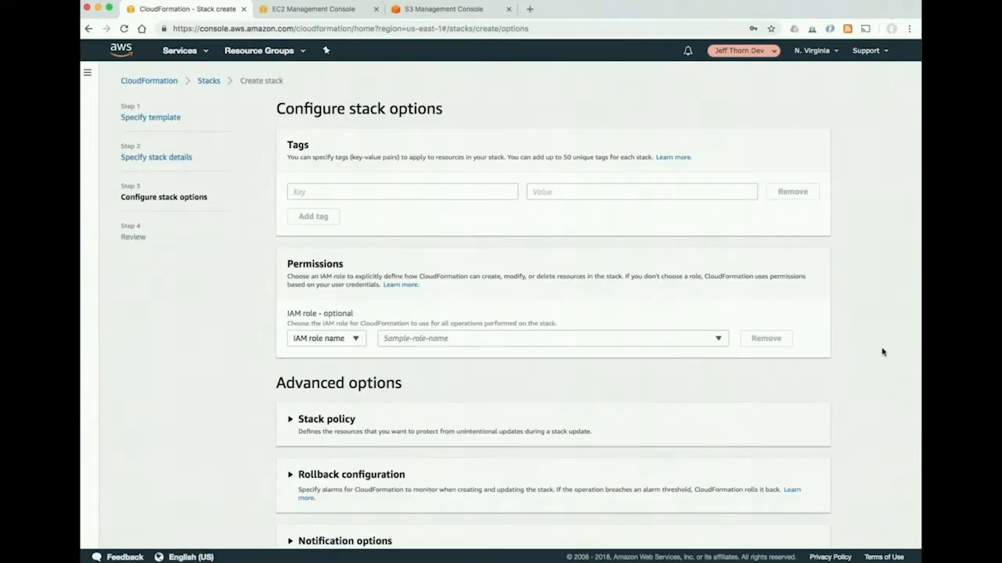
Look over the tags, permissions and advanced options, leave them at their defaults, and continue to the review.
{"action": "scroll", "coordinate": [853, 341], "scroll_direction": "down", "scroll_amount": 3}
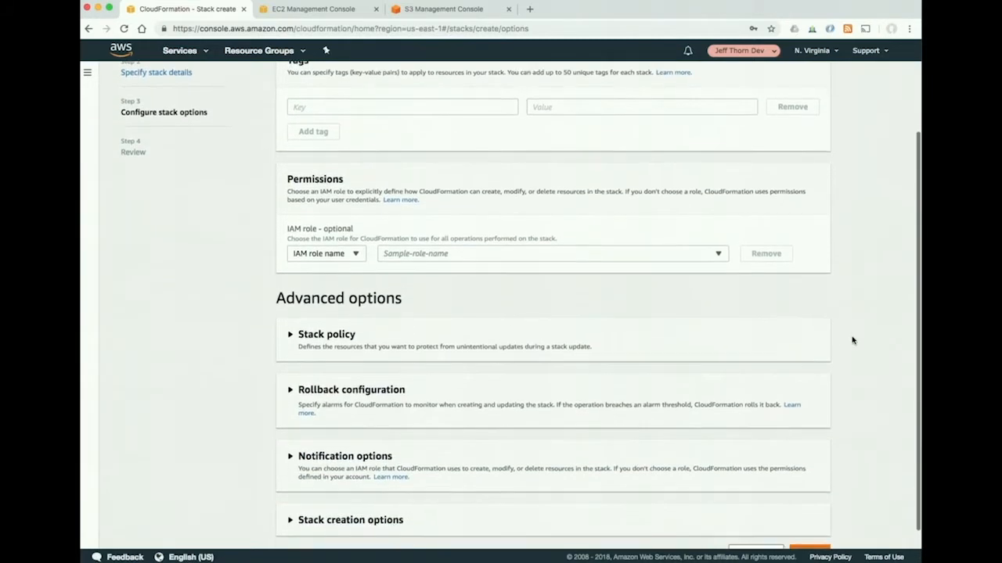
{"action": "scroll", "coordinate": [853, 341], "scroll_direction": "up", "scroll_amount": 3}
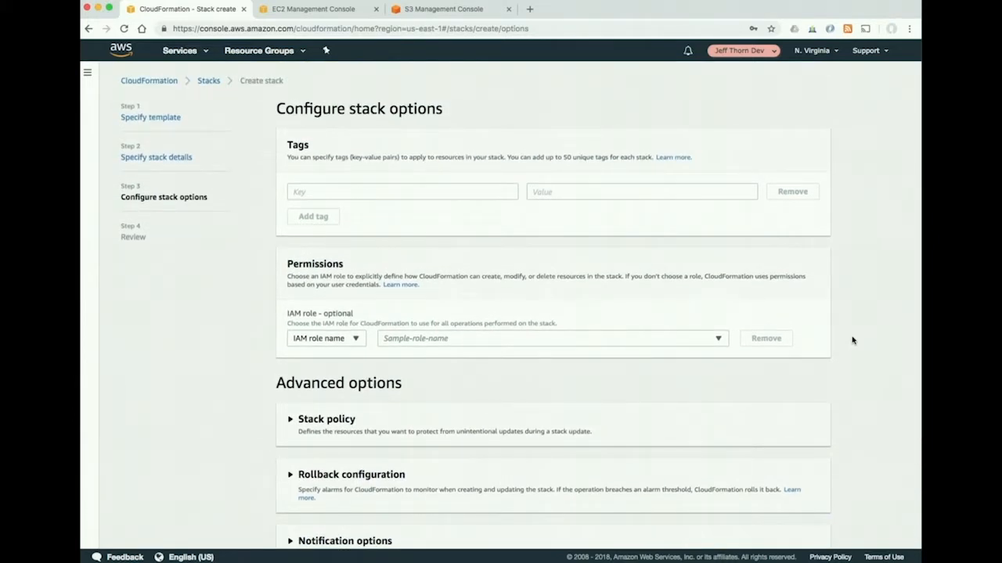
{"action": "scroll", "coordinate": [853, 341], "scroll_direction": "down", "scroll_amount": 3}
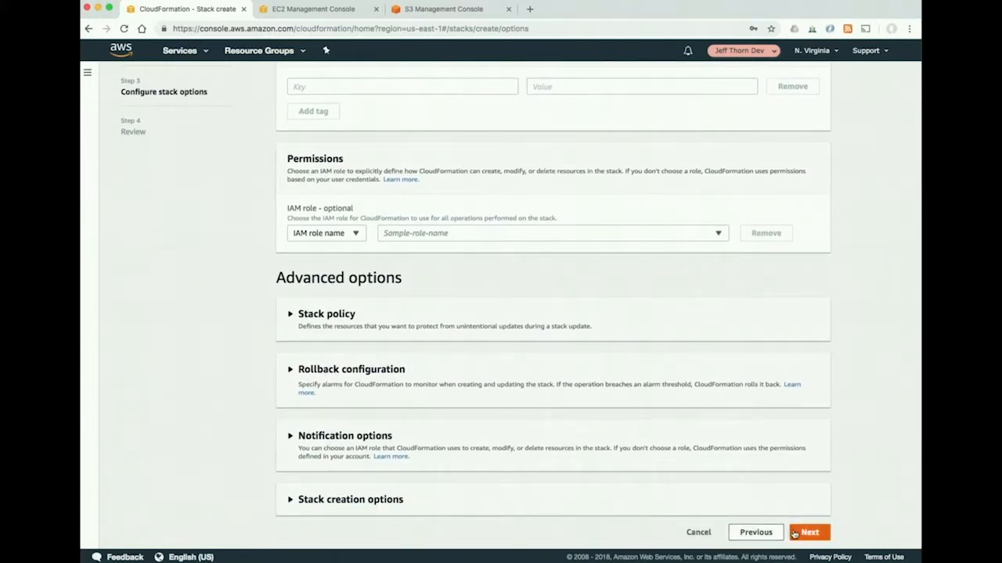
{"action": "left_click", "coordinate": [809, 532]}
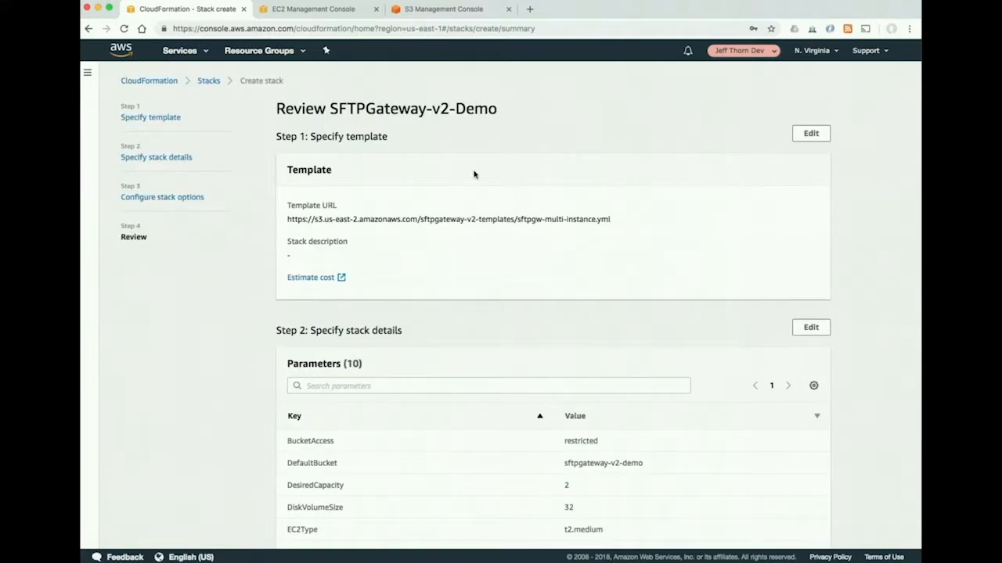
Review the stack summary, acknowledge that CloudFormation might create IAM resources, and create the stack.
{"action": "scroll", "coordinate": [542, 186], "scroll_direction": "down", "scroll_amount": 1}
{"action": "scroll", "coordinate": [542, 186], "scroll_direction": "down", "scroll_amount": 3}
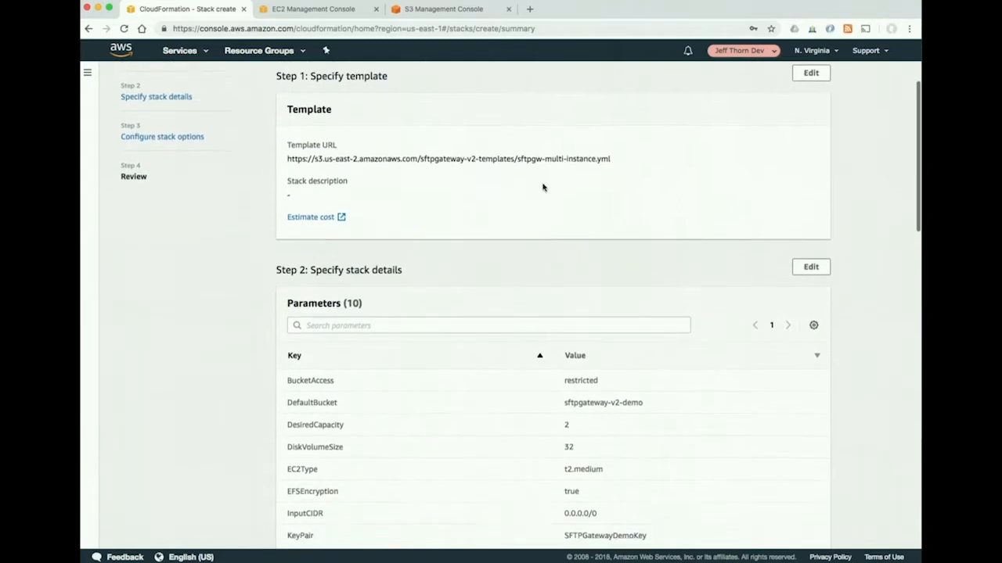
{"action": "scroll", "coordinate": [788, 378], "scroll_direction": "down", "scroll_amount": 10}
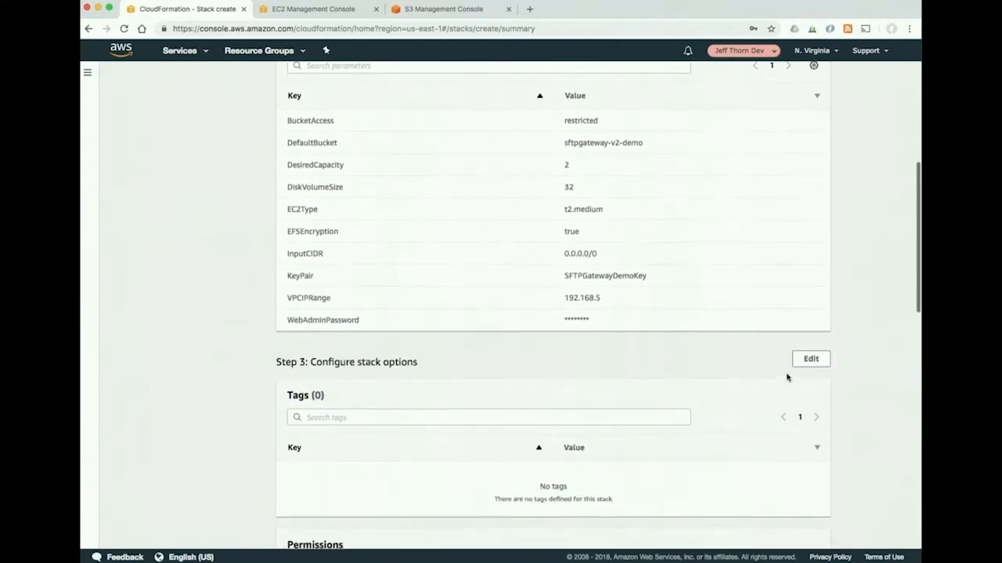
{"action": "scroll", "coordinate": [788, 378], "scroll_direction": "down", "scroll_amount": 8}
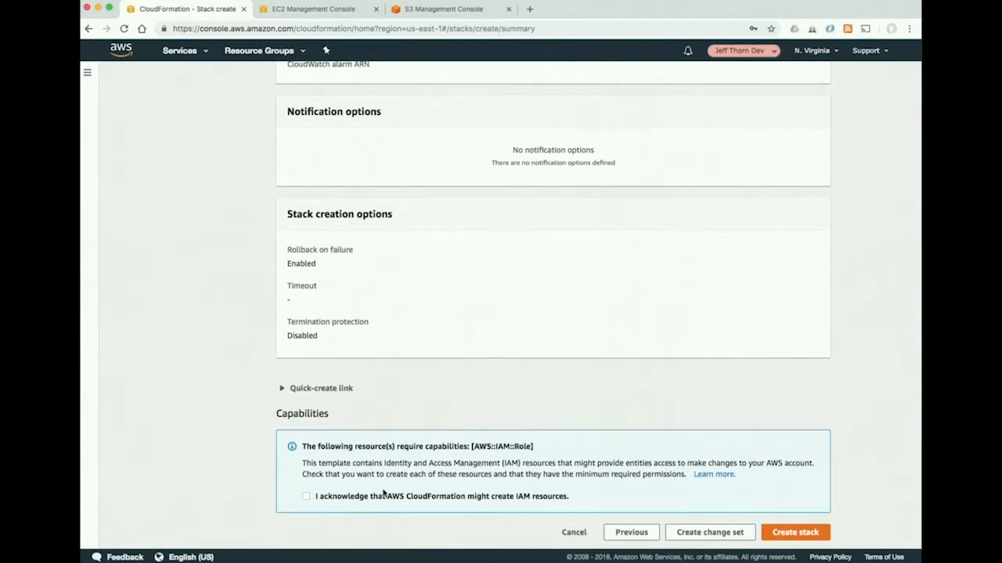
{"action": "left_click", "coordinate": [306, 497]}
{"action": "left_click", "coordinate": [795, 532]}
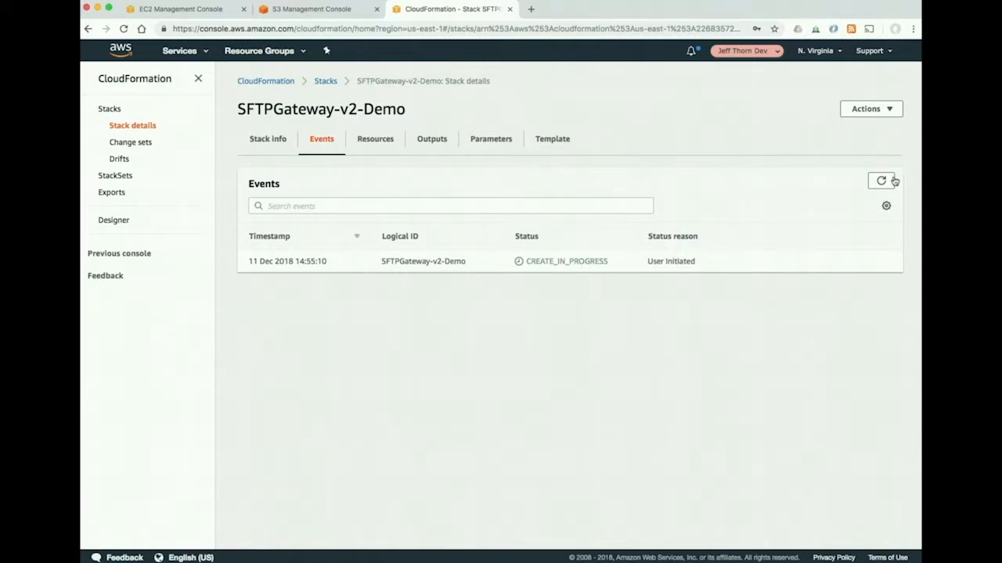
Refresh the stack's events list and examine the resource creation progress.
{"action": "left_click", "coordinate": [883, 182]}
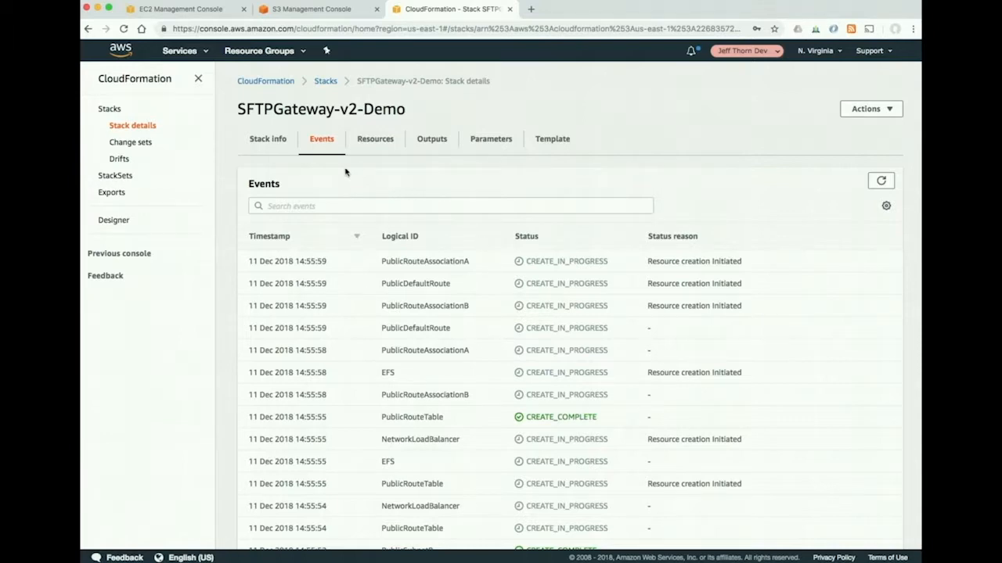
{"action": "scroll", "coordinate": [496, 342], "scroll_direction": "down", "scroll_amount": 5}
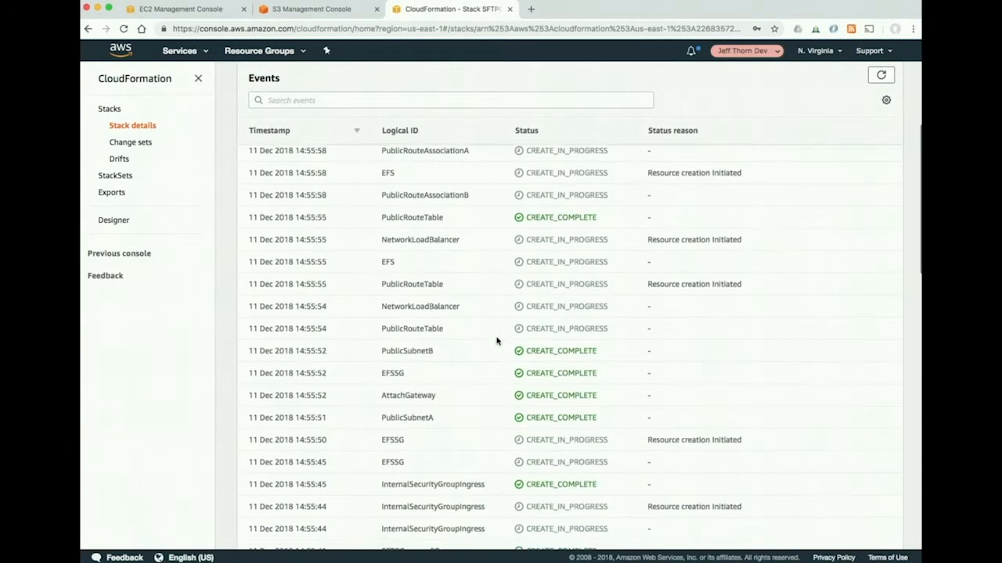
{"action": "scroll", "coordinate": [496, 341], "scroll_direction": "up", "scroll_amount": 5}
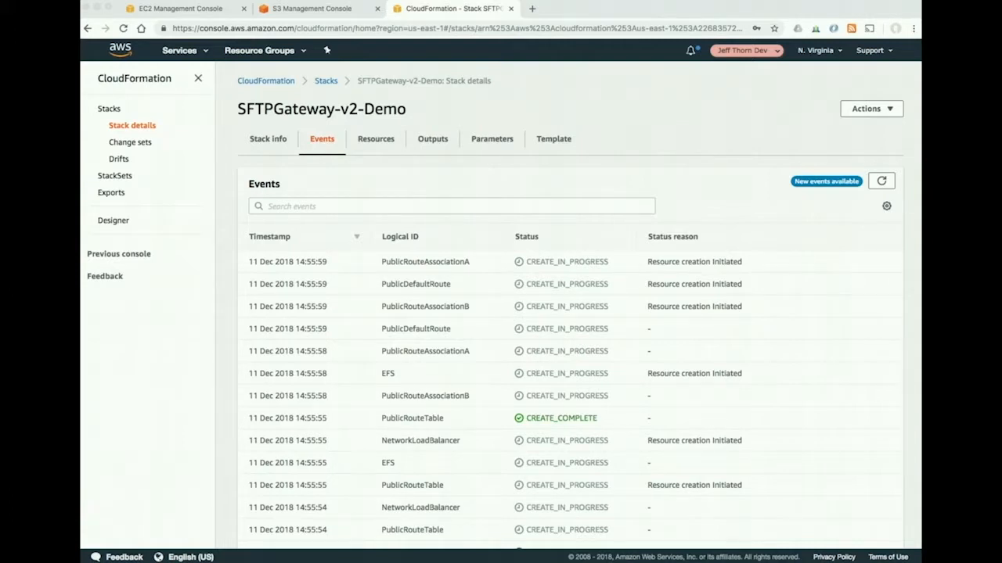
Switch to Preview and bring the network architecture diagram screenshot into view over the browser.
{"action": "left_click_drag", "start_coordinate": [921, 153], "coordinate": [405, 72]}
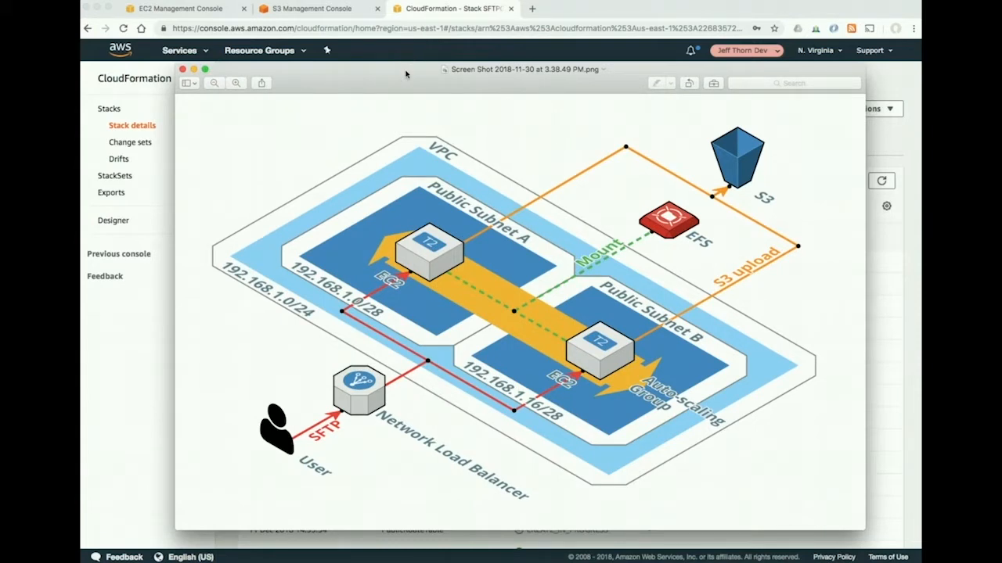